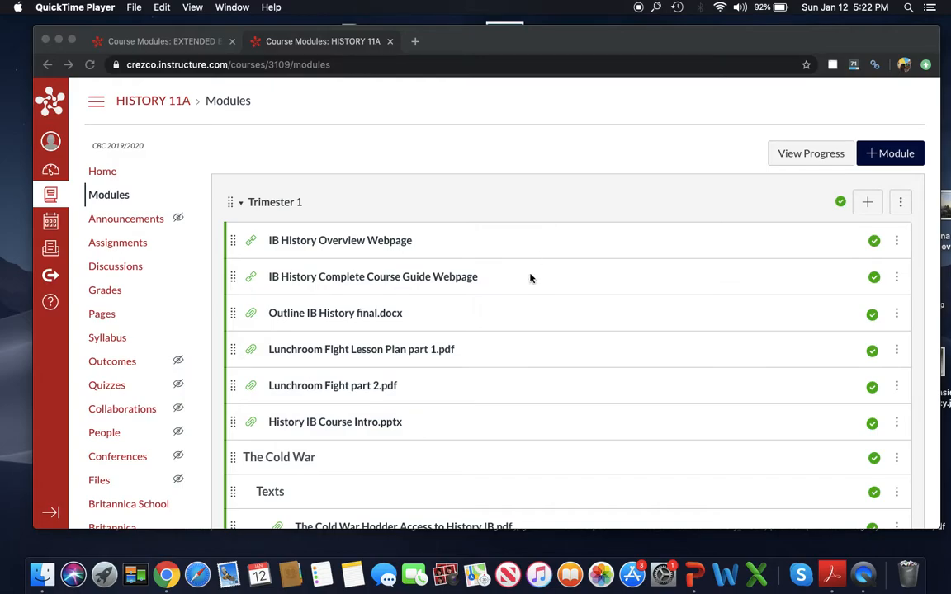
- Look through the HISTORY 11A modules page to see how Trimester 1 and Trimester 2 are organized
{"action": "scroll", "coordinate": [531, 276], "scroll_direction": "down", "scroll_amount": 5}
{"action": "scroll", "coordinate": [531, 278], "scroll_direction": "down", "scroll_amount": 4}
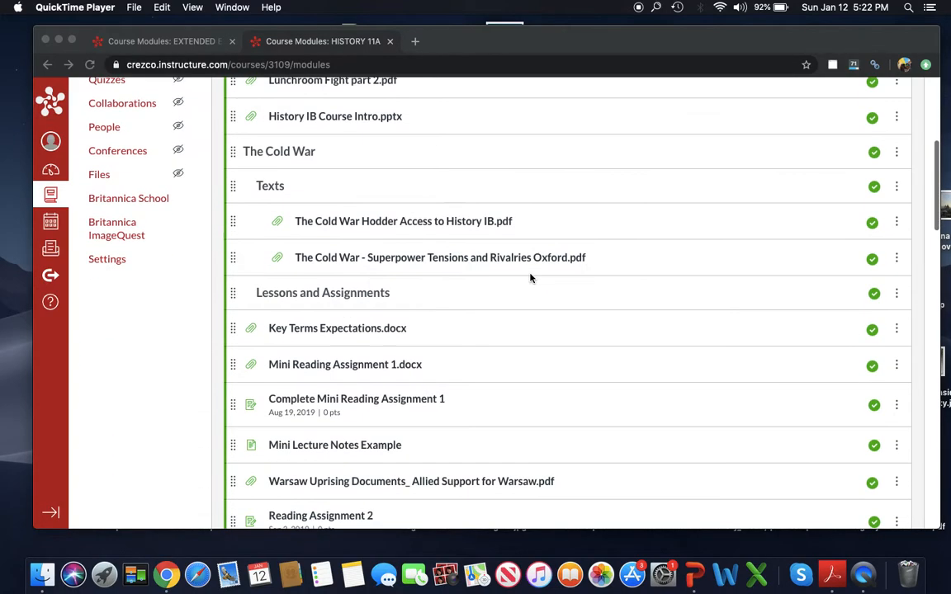
{"action": "scroll", "coordinate": [530, 278], "scroll_direction": "down", "scroll_amount": 15}
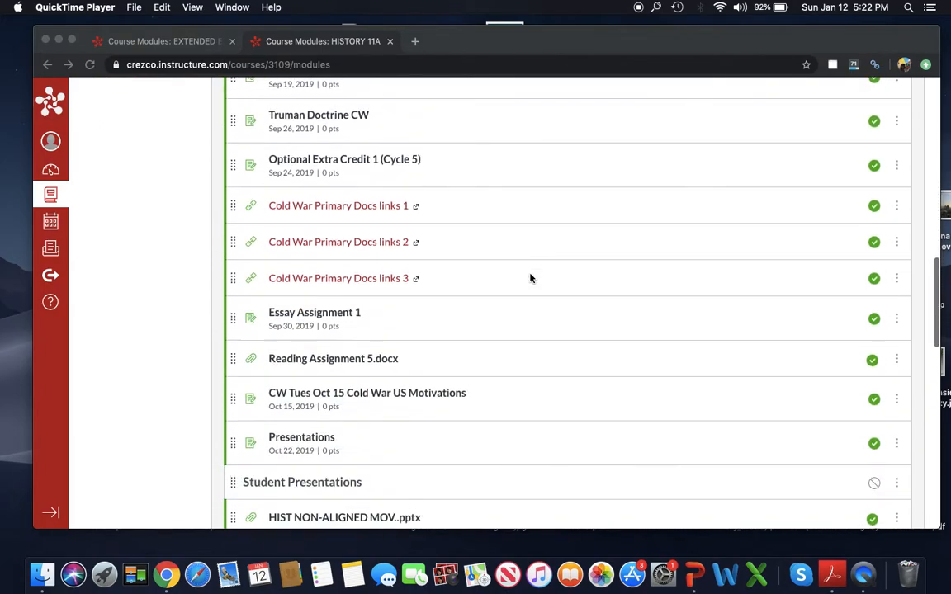
{"action": "scroll", "coordinate": [530, 278], "scroll_direction": "down", "scroll_amount": 8}
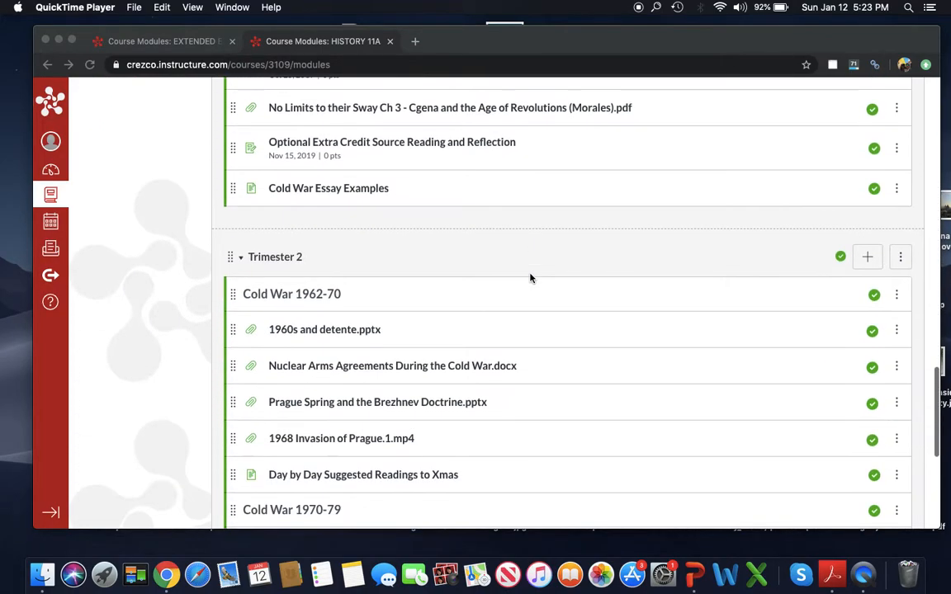
{"action": "scroll", "coordinate": [530, 278], "scroll_direction": "down", "scroll_amount": 5}
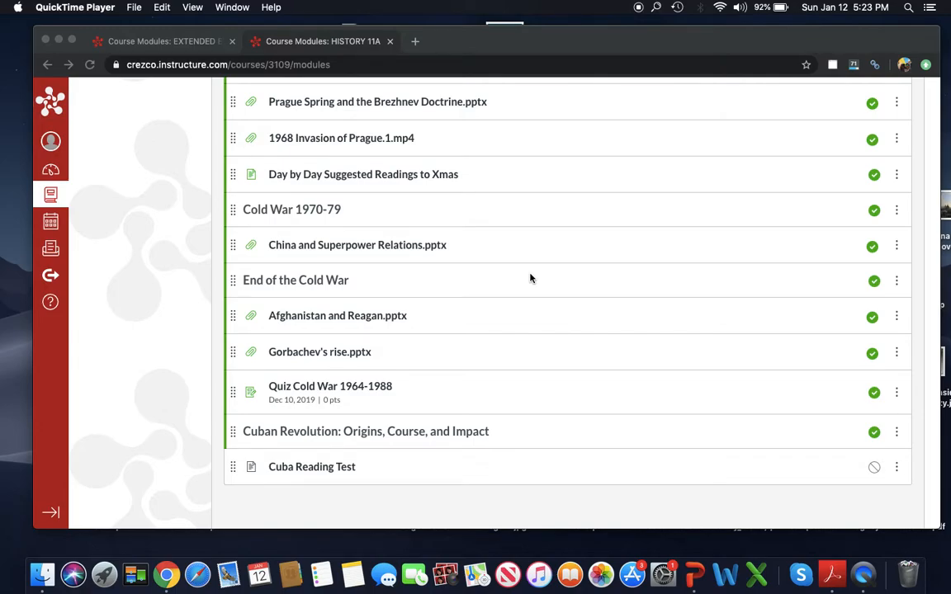
{"action": "scroll", "coordinate": [531, 278], "scroll_direction": "up", "scroll_amount": 20}
{"action": "scroll", "coordinate": [530, 278], "scroll_direction": "up", "scroll_amount": 3}
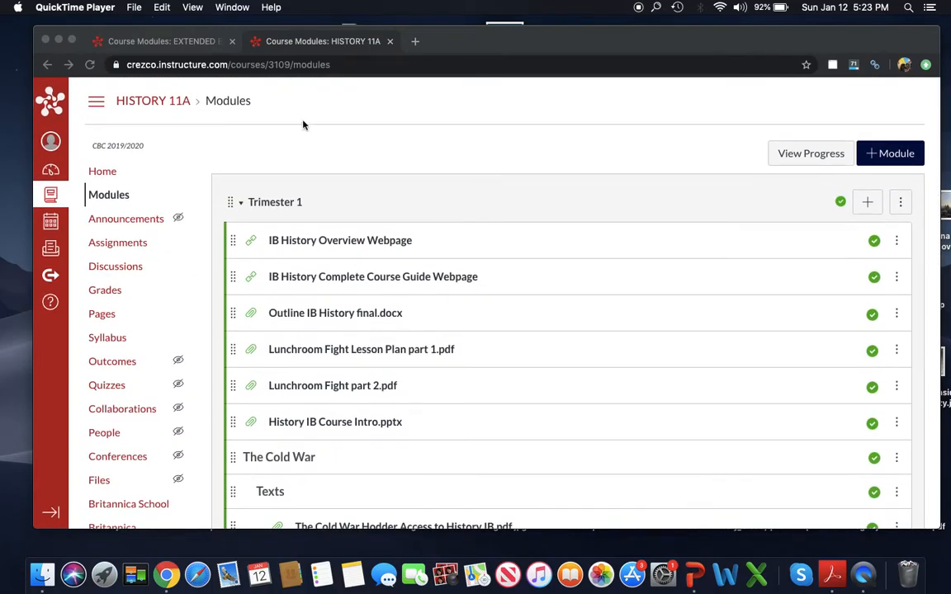
- Add a module named "Trimester 1" to the EXTENDED ESSAY 12B course
{"action": "left_click", "coordinate": [153, 43]}
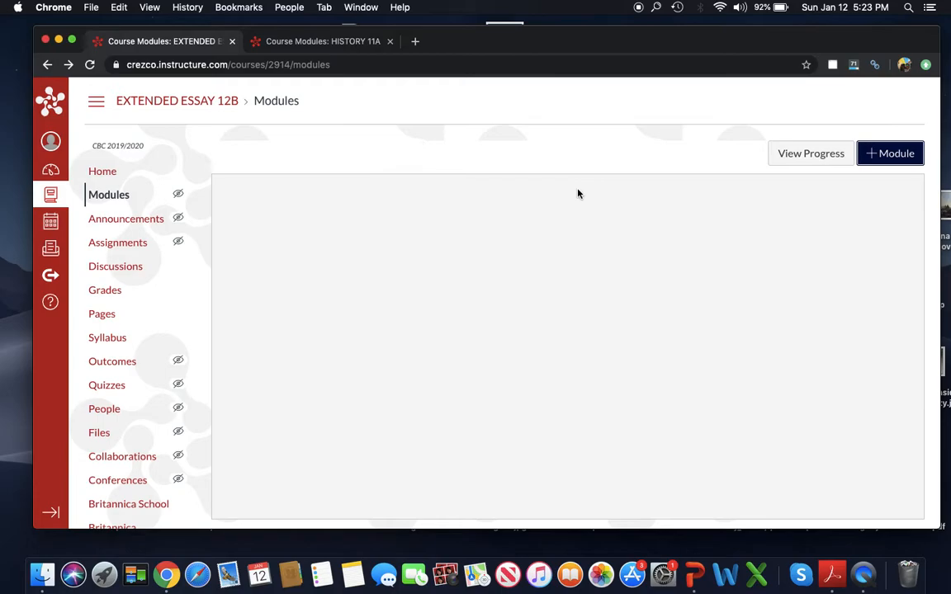
{"action": "left_click", "coordinate": [894, 159]}
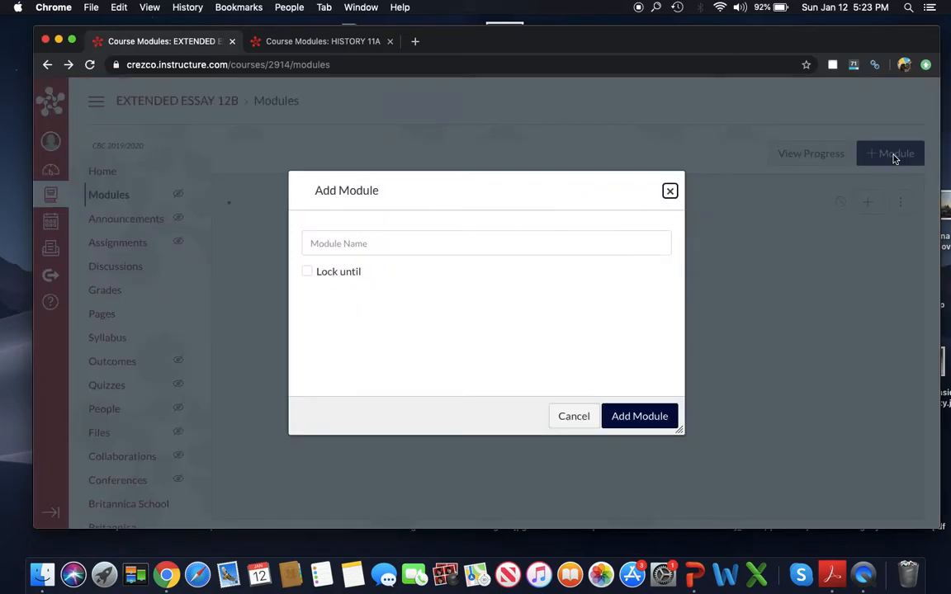
{"action": "left_click", "coordinate": [441, 246]}
{"action": "type", "text": "Trimester 1"}
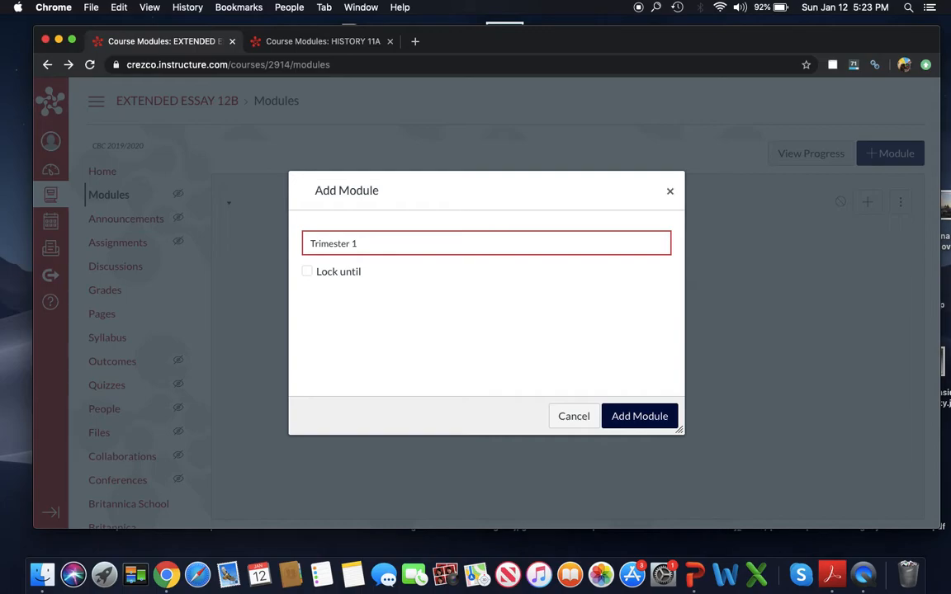
{"action": "left_click", "coordinate": [636, 419]}
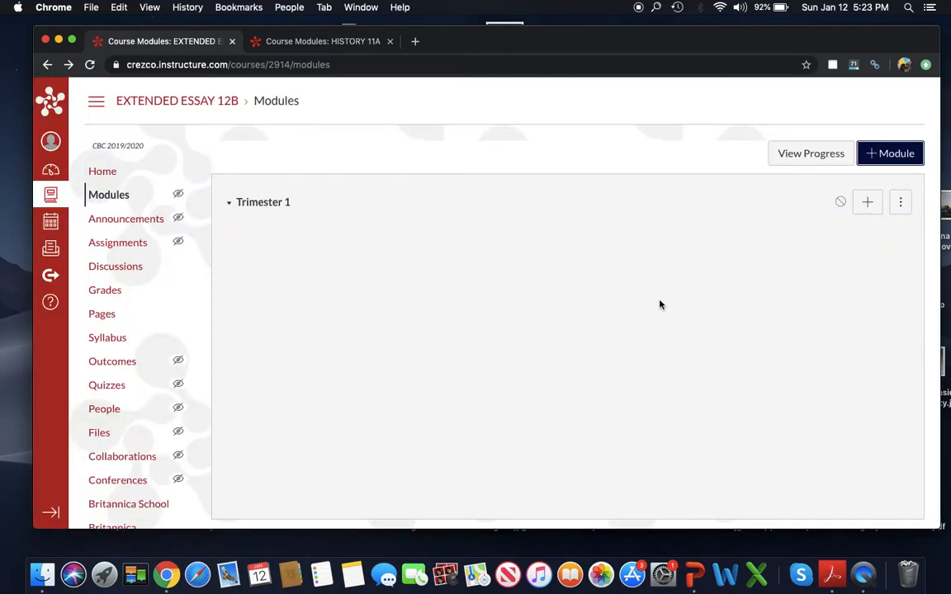
- Add causes of ww2.pptx from the Documents folder to the Trimester 1 module as a new file
{"action": "left_click", "coordinate": [868, 204]}
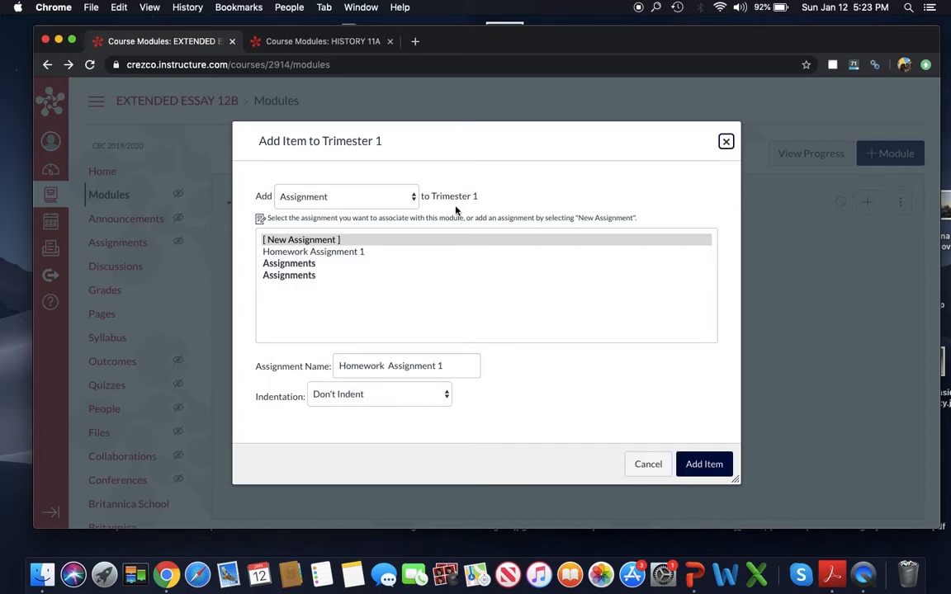
{"action": "left_click", "coordinate": [400, 199]}
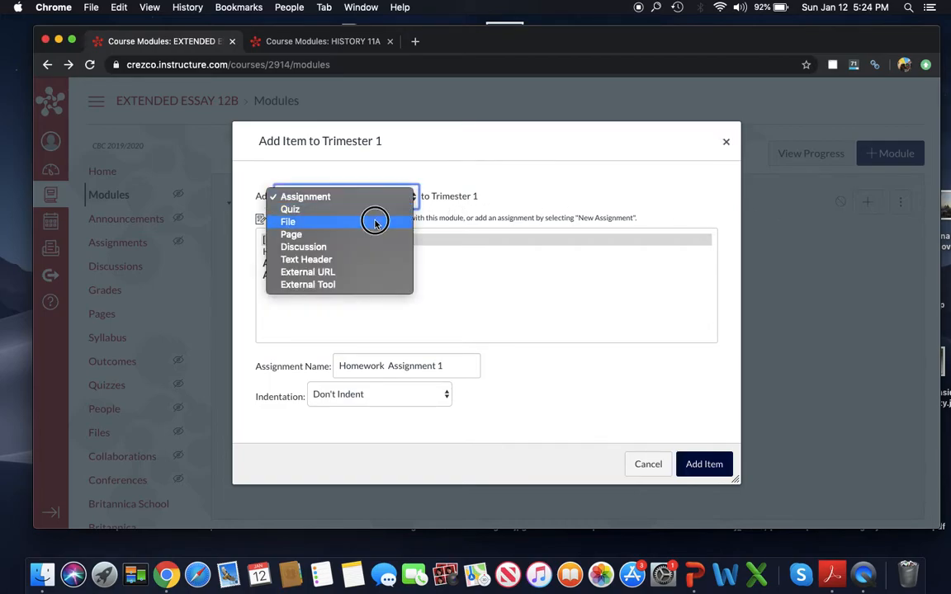
{"action": "left_click", "coordinate": [373, 220]}
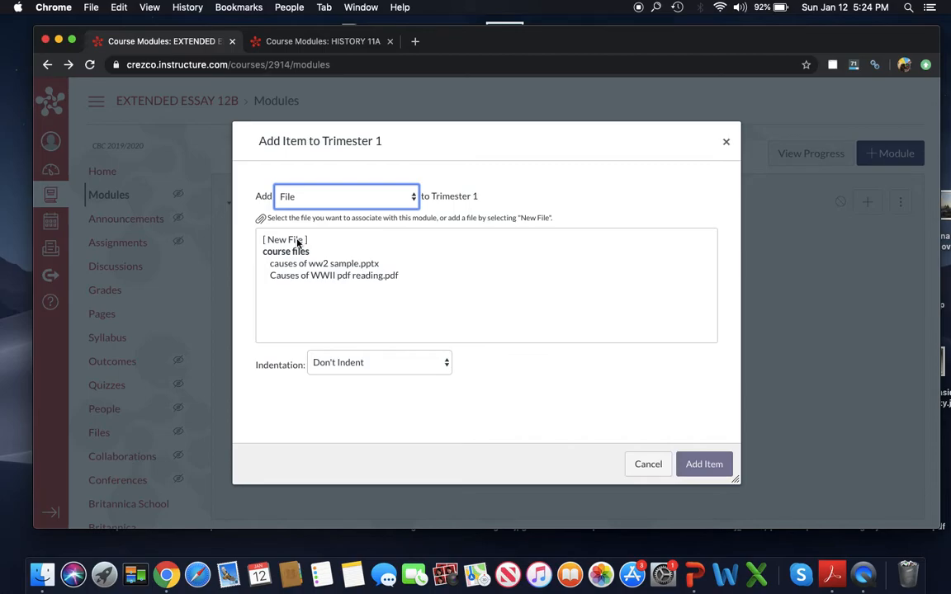
{"action": "left_click", "coordinate": [299, 240]}
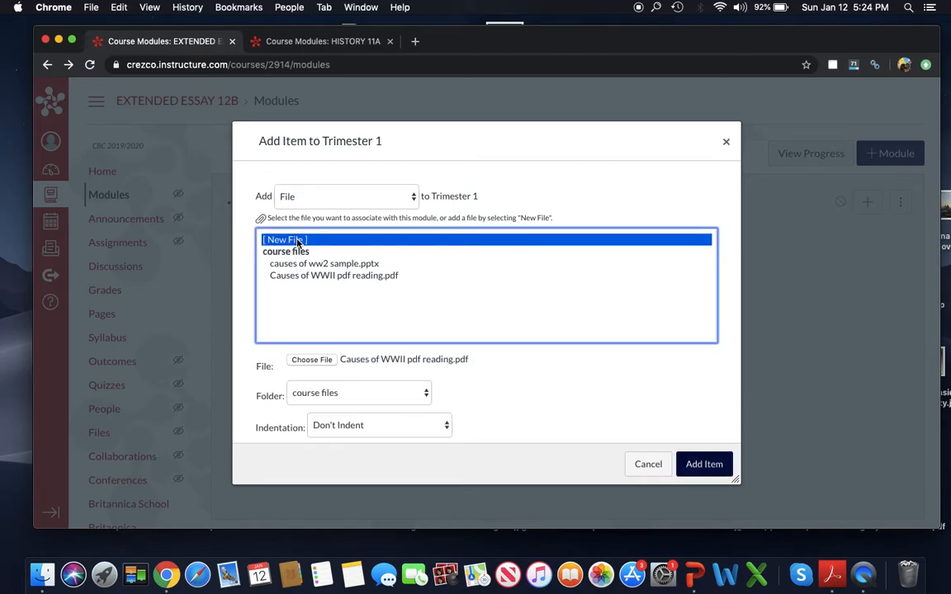
{"action": "left_click", "coordinate": [311, 360]}
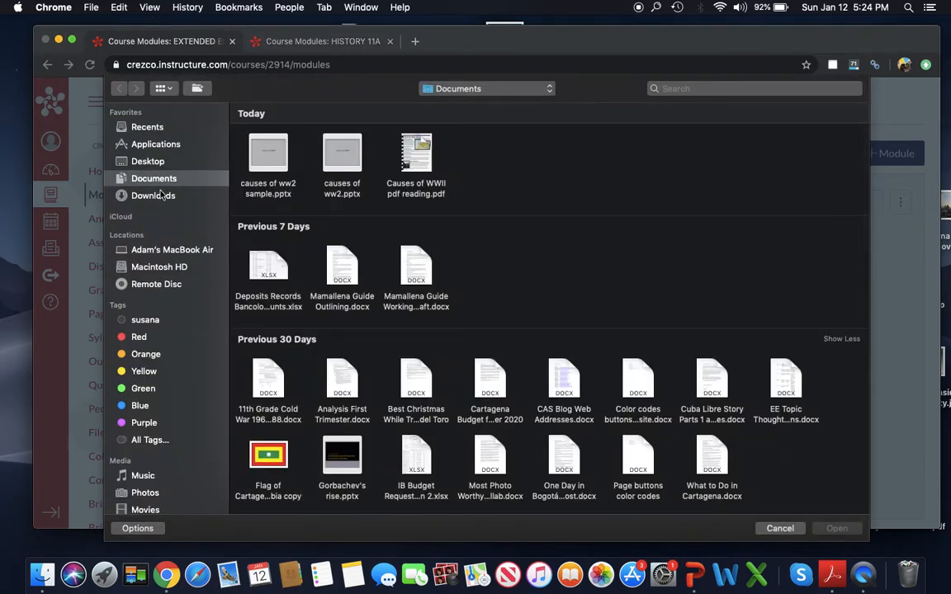
{"action": "left_click", "coordinate": [266, 192]}
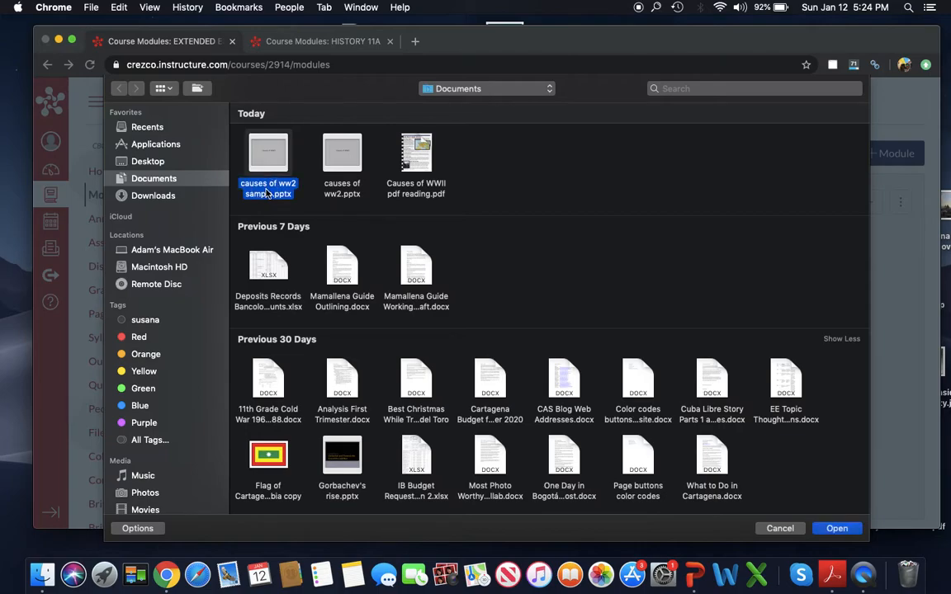
{"action": "double_click", "coordinate": [334, 199]}
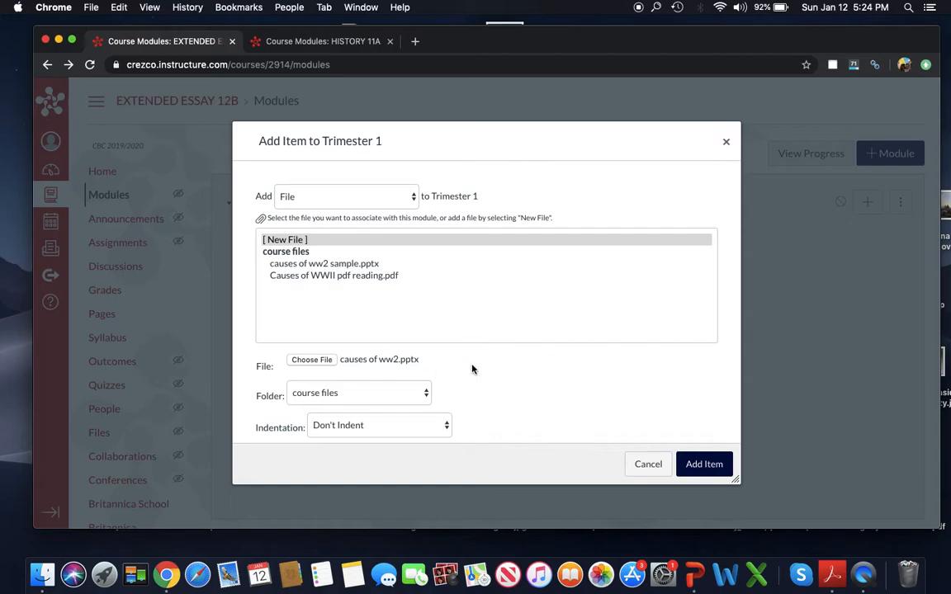
{"action": "left_click", "coordinate": [695, 463]}
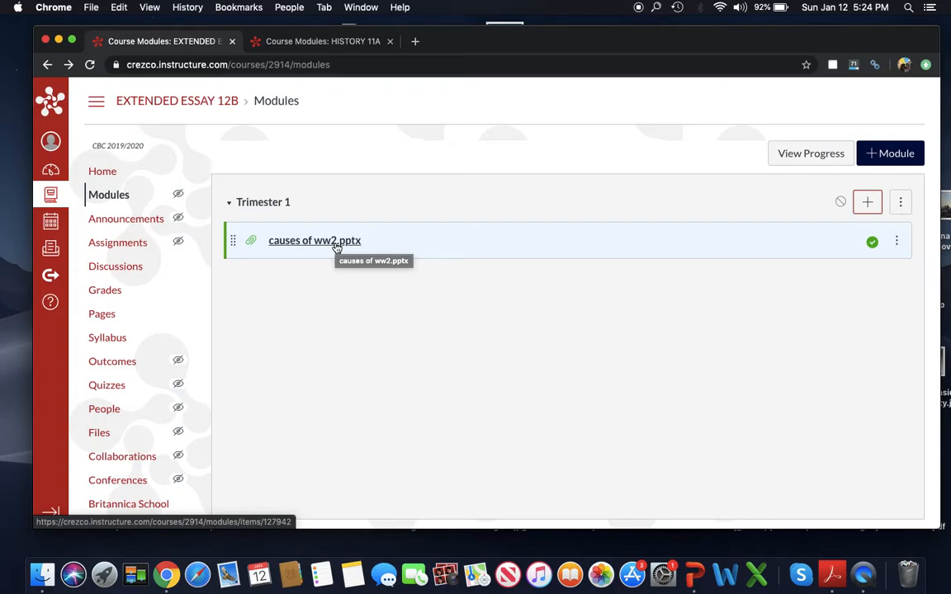
- Add Causes of WWII pdf reading.pdf from the Documents folder to the Trimester 1 module as a new file
{"action": "left_click", "coordinate": [867, 203]}
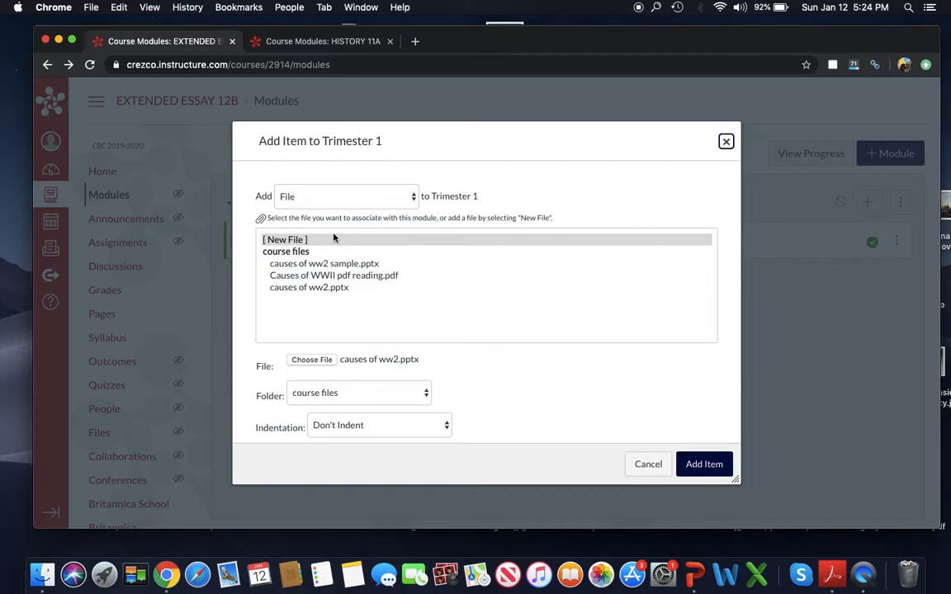
{"action": "left_click", "coordinate": [319, 240]}
{"action": "left_click", "coordinate": [310, 361]}
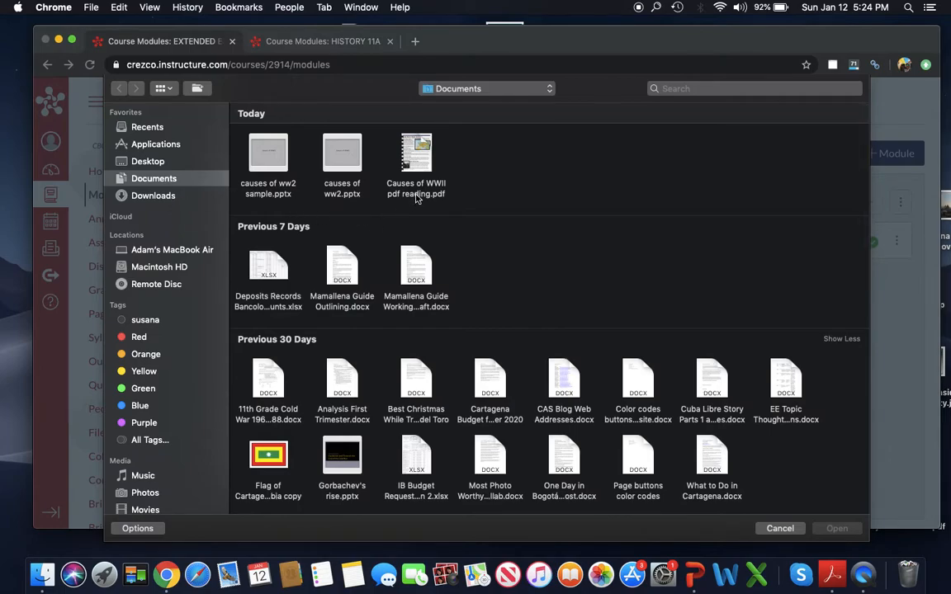
{"action": "double_click", "coordinate": [416, 198]}
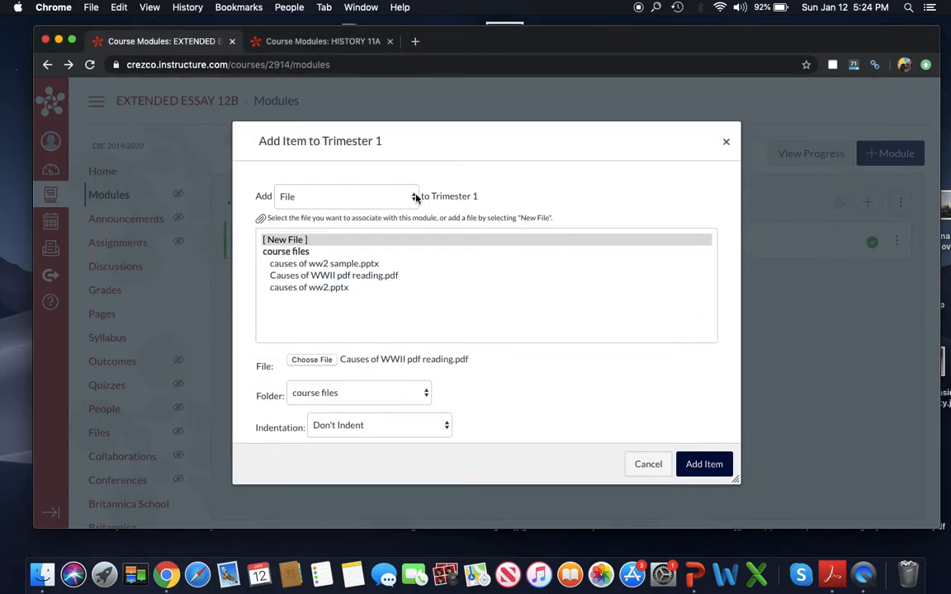
{"action": "left_click", "coordinate": [696, 465]}
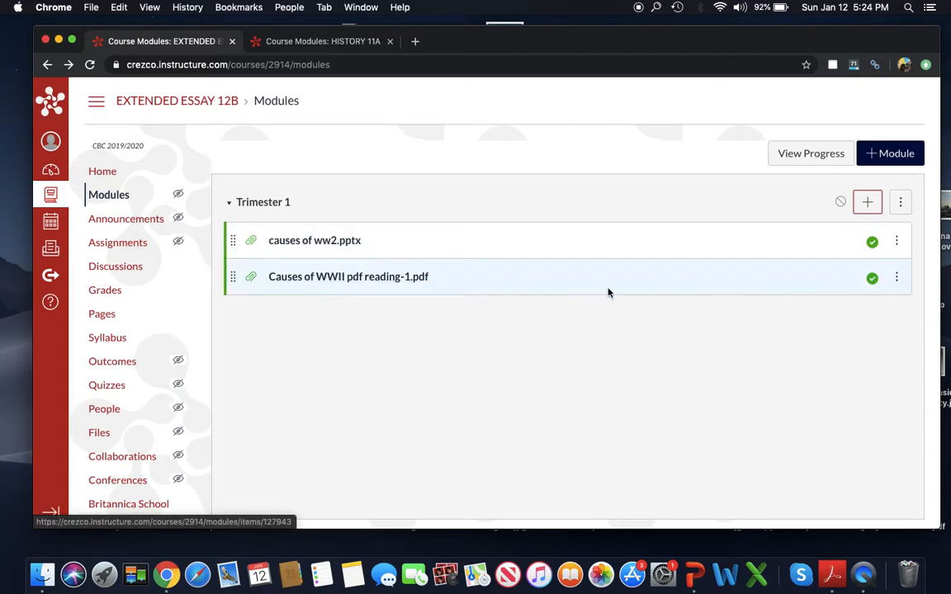
- Start another item for Trimester 1, and search YouTube for "causes of ww2" in a new browser tab
{"action": "left_click", "coordinate": [867, 203]}
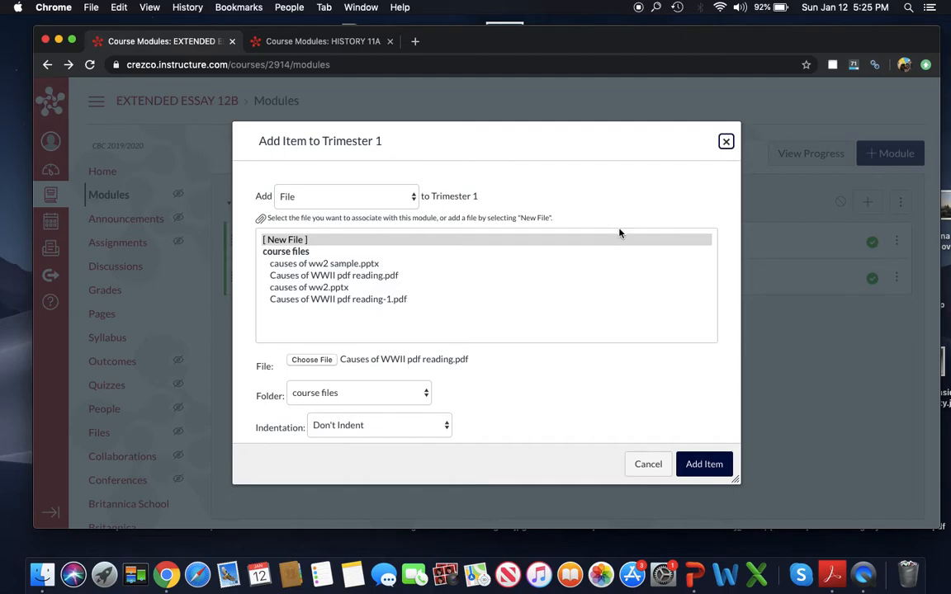
{"action": "left_click", "coordinate": [414, 41]}
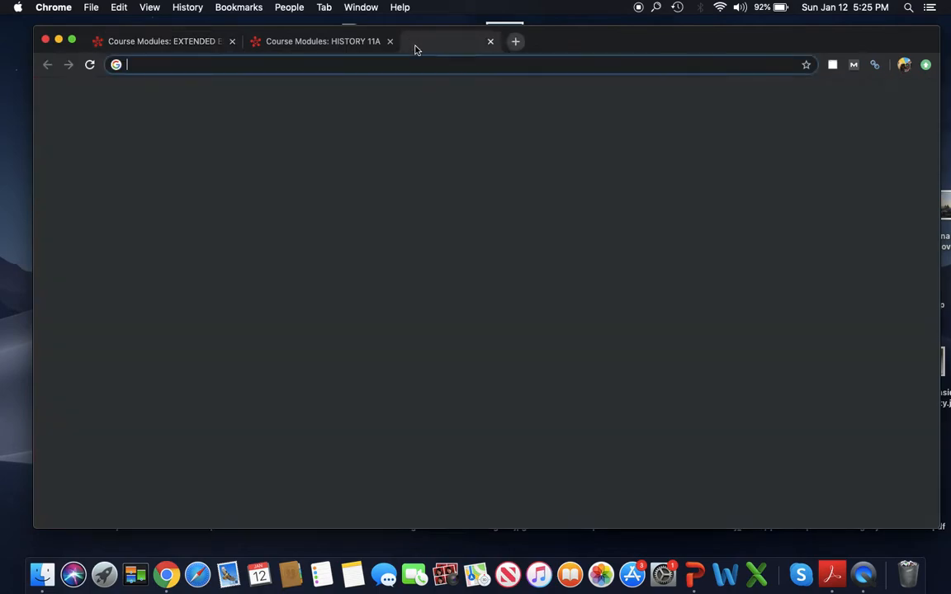
{"action": "type", "text": "youtub"}
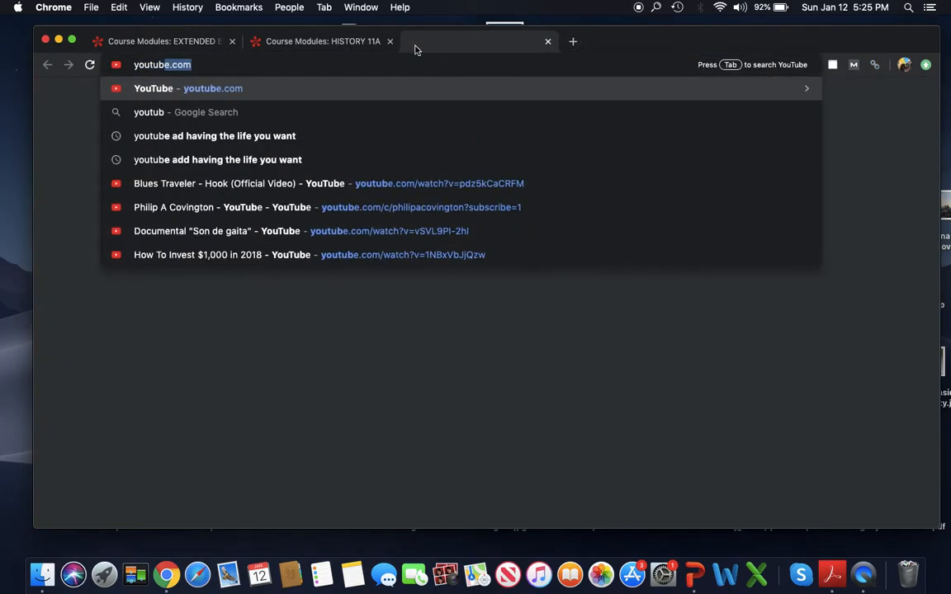
{"action": "key", "text": "Return"}
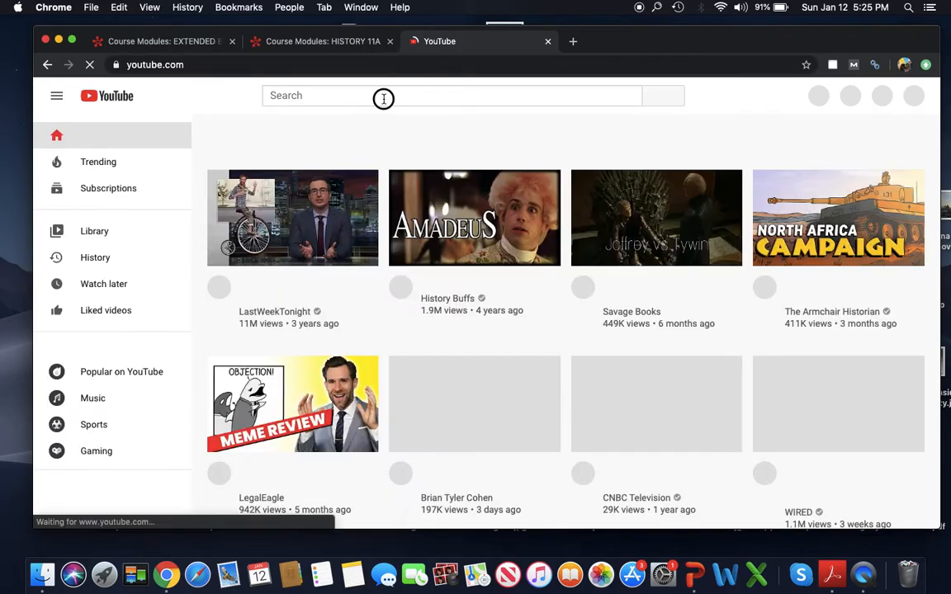
{"action": "left_click", "coordinate": [382, 98]}
{"action": "type", "text": "causes of ww2"}
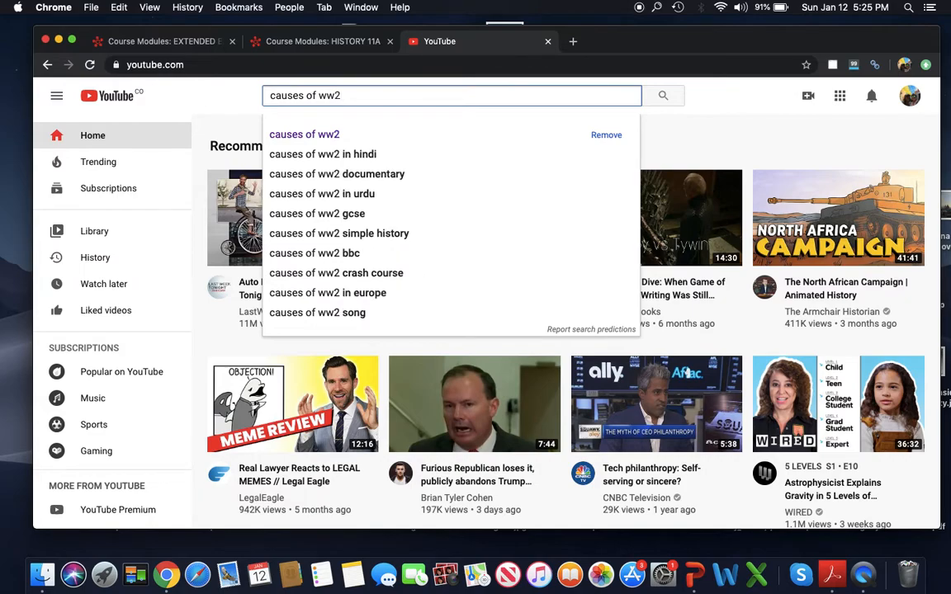
{"action": "key", "text": "Return"}
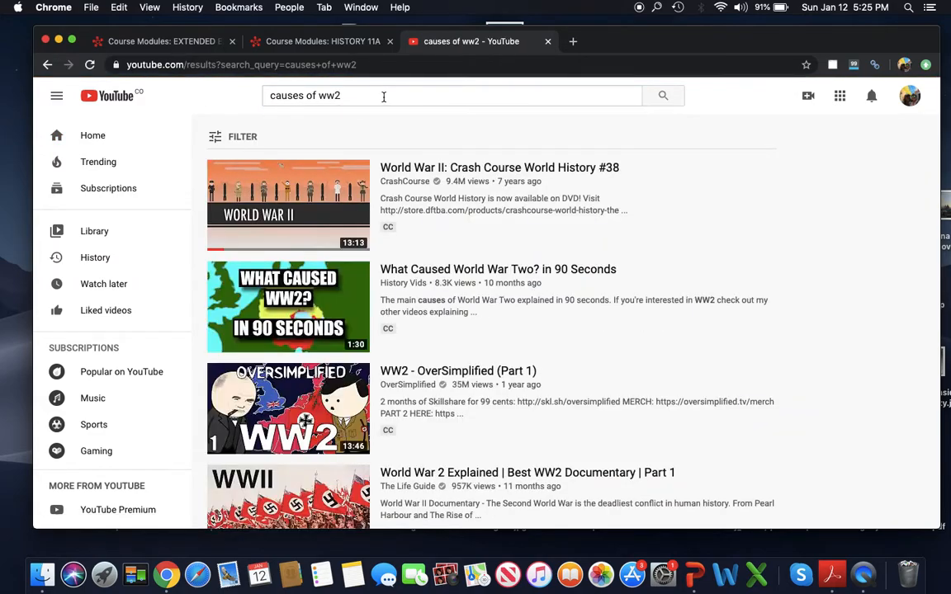
- Open the video "World War II: Crash Course World History #38", pause it and copy its share link
{"action": "mouse_move", "coordinate": [457, 255]}
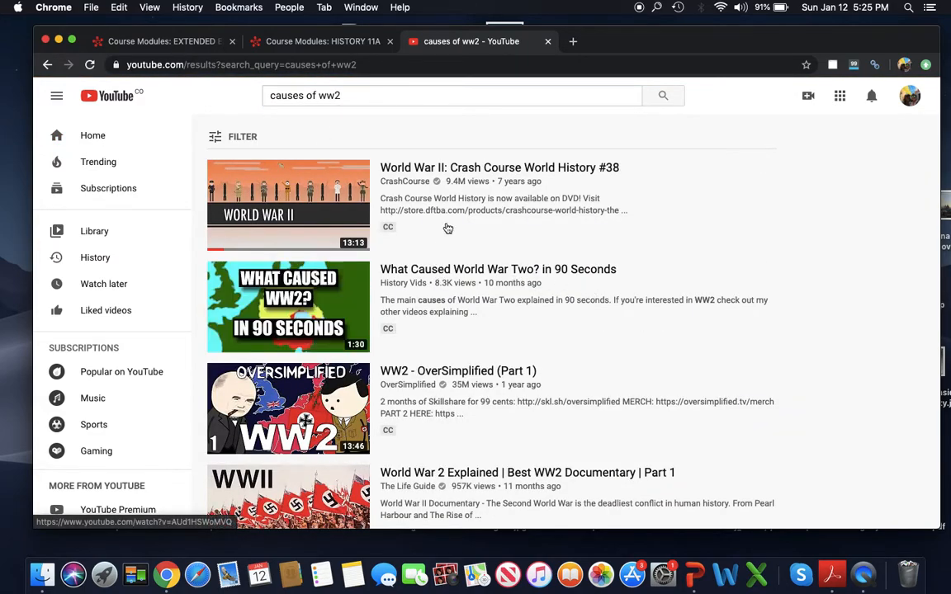
{"action": "left_click", "coordinate": [484, 166]}
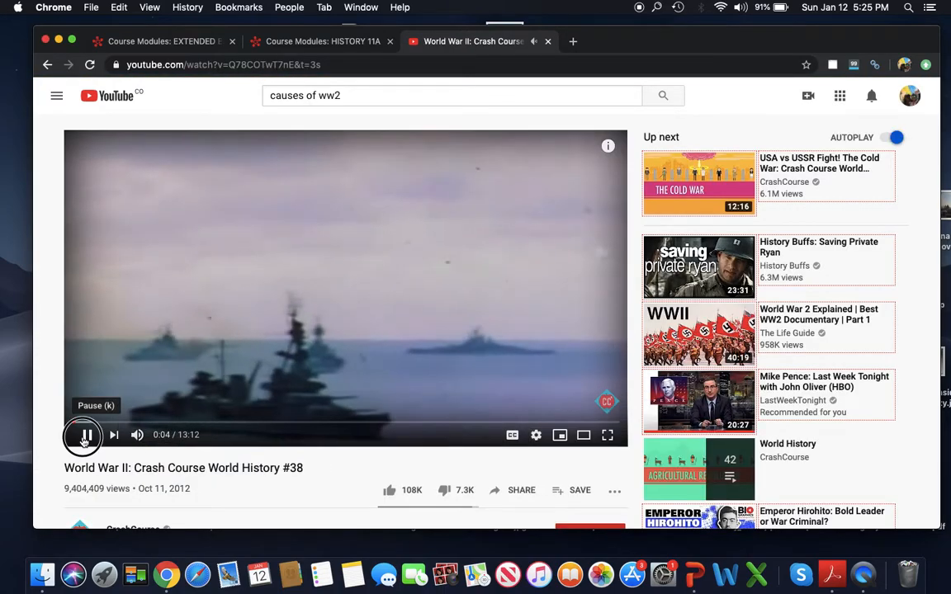
{"action": "left_click", "coordinate": [85, 438]}
{"action": "scroll", "coordinate": [417, 250], "scroll_direction": "down", "scroll_amount": 5}
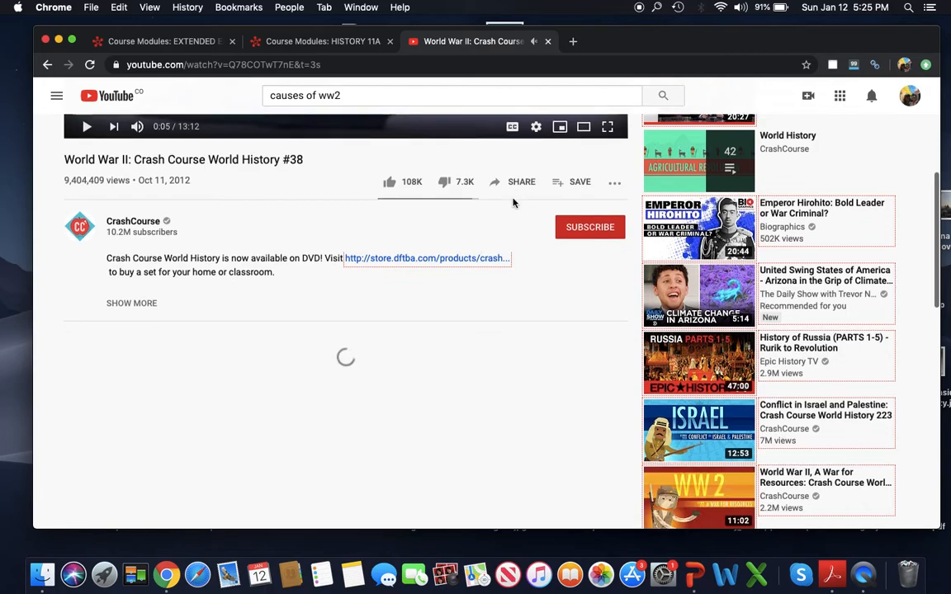
{"action": "left_click", "coordinate": [525, 183]}
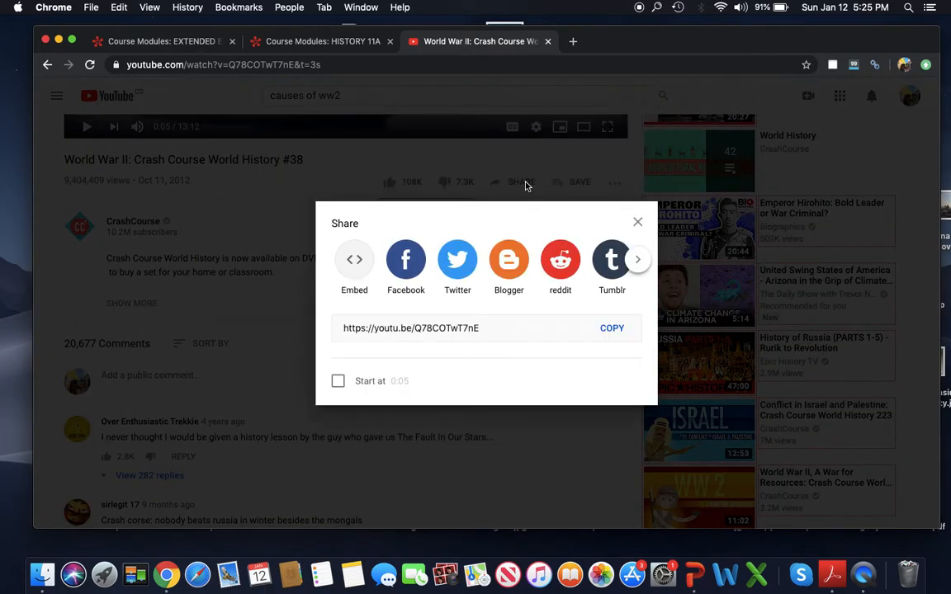
{"action": "left_click", "coordinate": [441, 327]}
{"action": "right_click", "coordinate": [442, 328]}
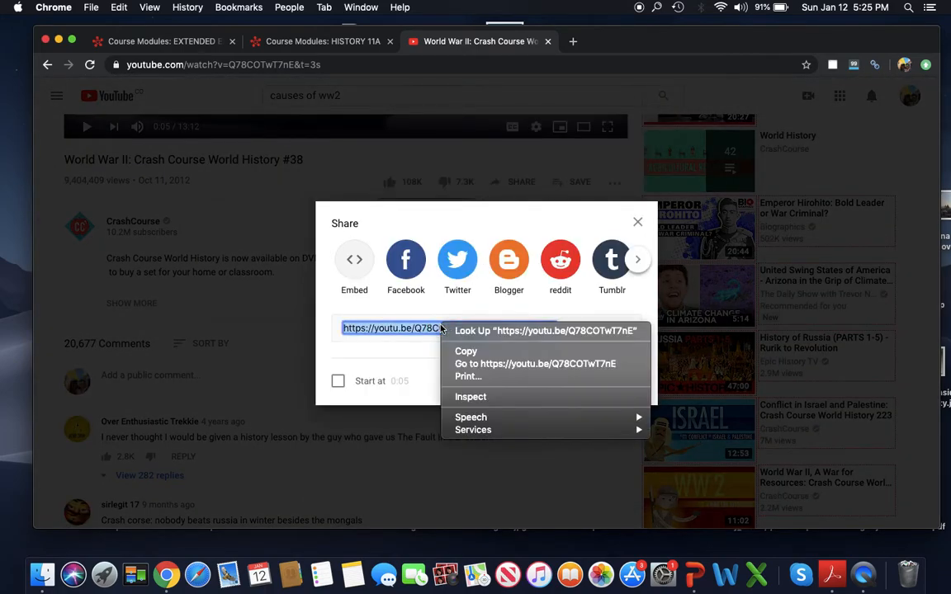
{"action": "left_click", "coordinate": [466, 353]}
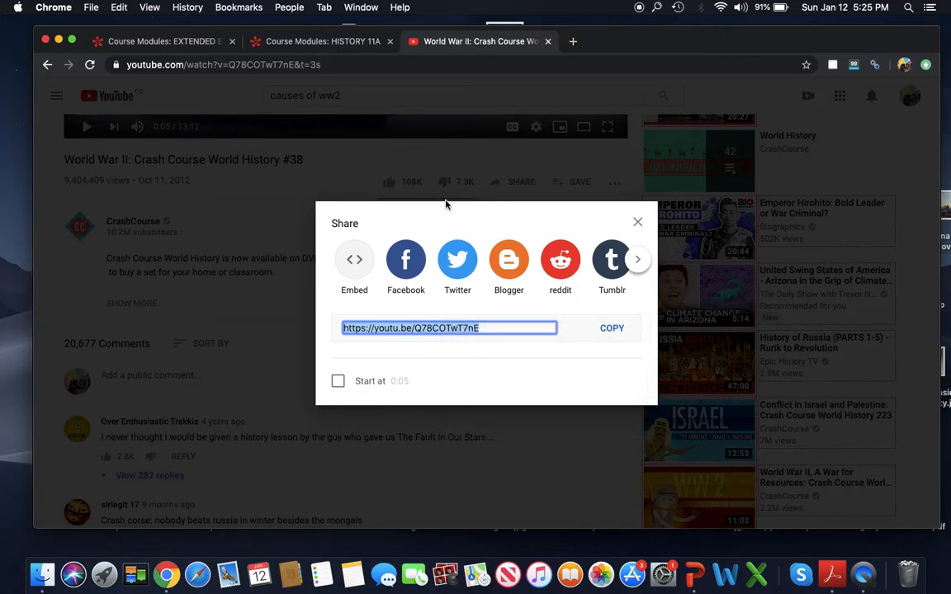
- Return to the EXTENDED ESSAY 12B course, make the new Trimester 1 item an External URL and paste the copied video link as its URL
{"action": "left_click", "coordinate": [152, 47]}
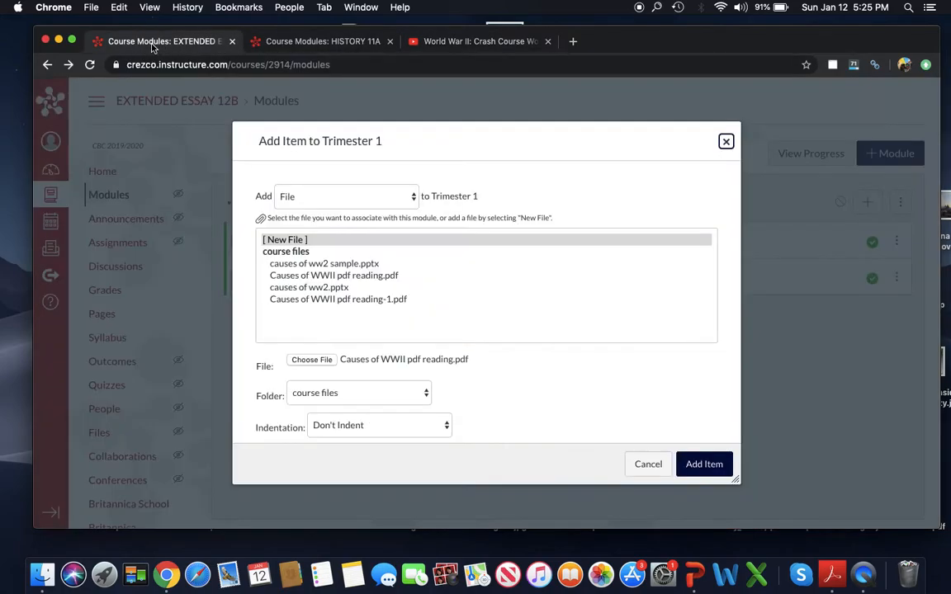
{"action": "left_click", "coordinate": [383, 198]}
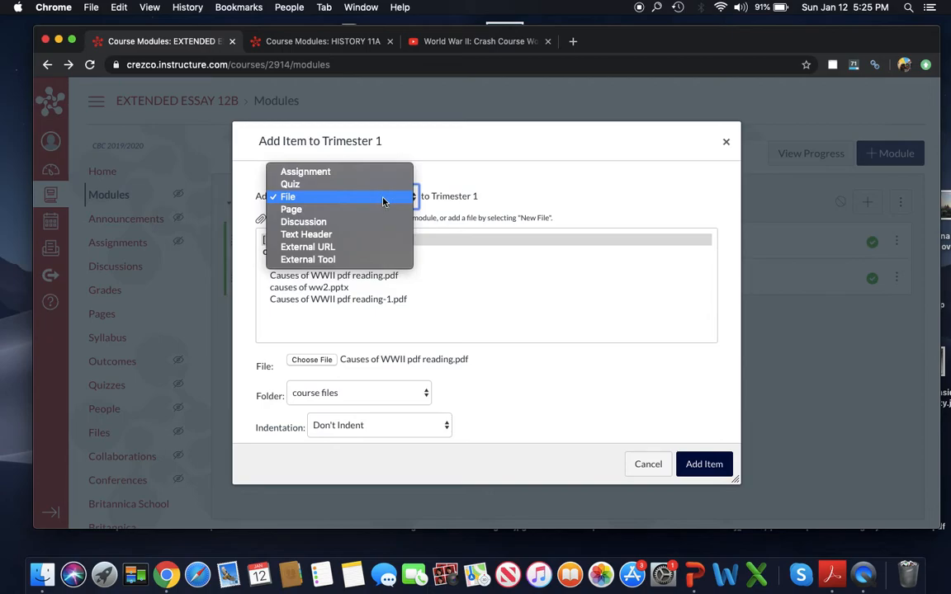
{"action": "left_click", "coordinate": [370, 246]}
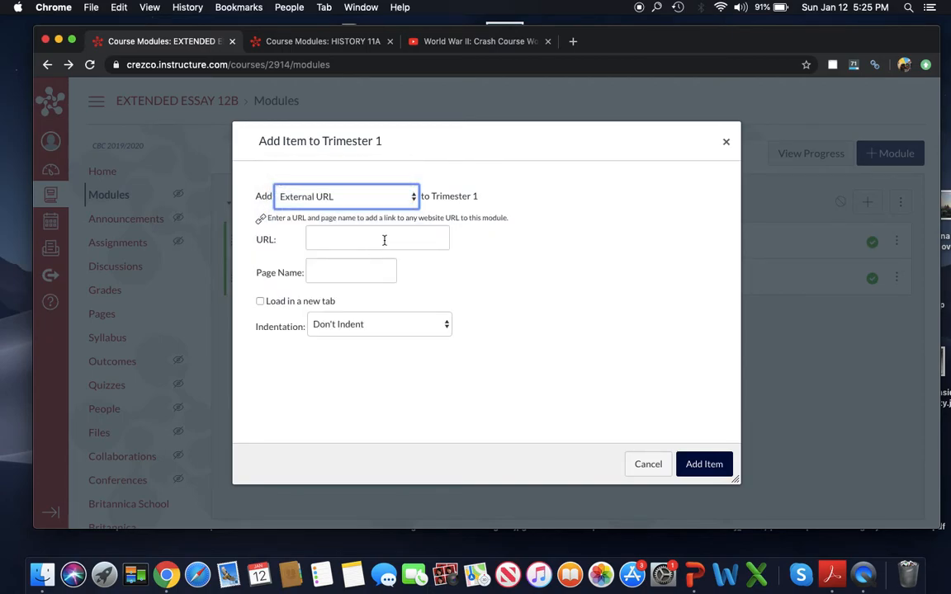
{"action": "left_click", "coordinate": [385, 240]}
{"action": "right_click", "coordinate": [385, 239]}
{"action": "left_click", "coordinate": [413, 324]}
- Name the link page "Causes of WW2 Crash Course Video" and add it to the Trimester 1 module
{"action": "left_click", "coordinate": [332, 270]}
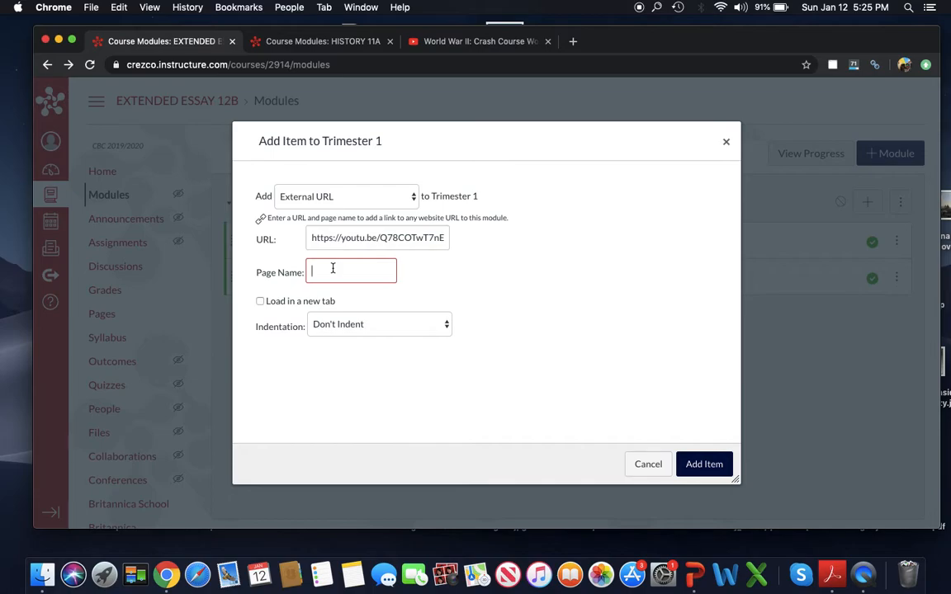
{"action": "type", "text": "CAuse"}
{"action": "key", "text": "BackSpace"}
{"action": "key", "text": "BackSpace"}
{"action": "key", "text": "BackSpace"}
{"action": "key", "text": "BackSpace"}
{"action": "type", "text": "auses of WW2 Crash Course Video"}
{"action": "left_click", "coordinate": [704, 464]}
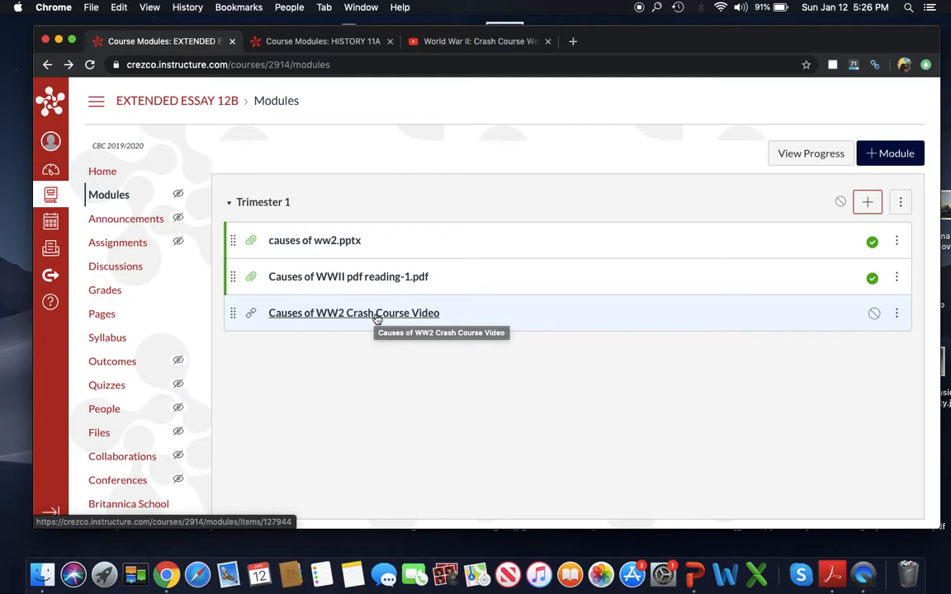
- Add the text header "Causes of WW2" to the Trimester 1 module and move it above all other items
{"action": "left_click", "coordinate": [868, 203]}
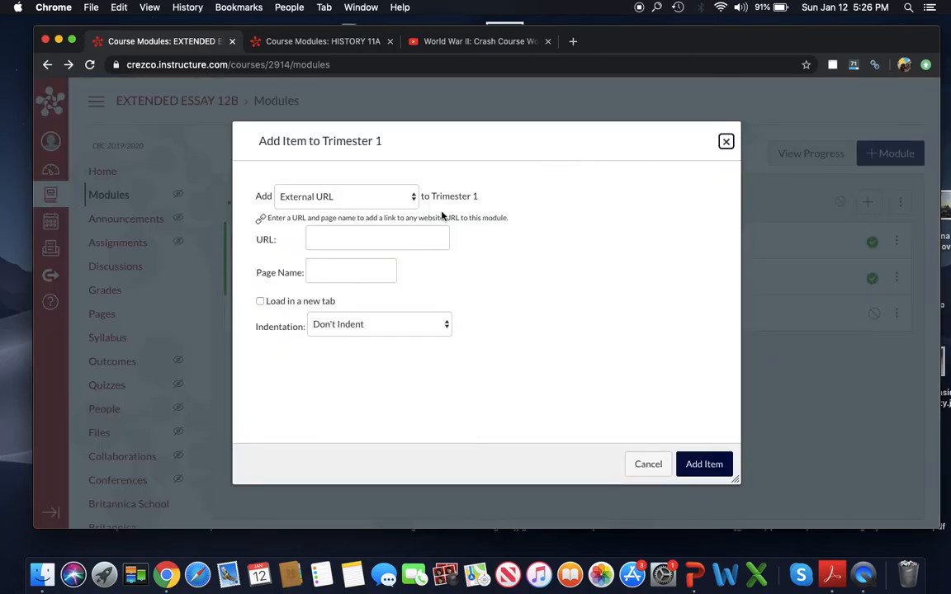
{"action": "left_click", "coordinate": [396, 199]}
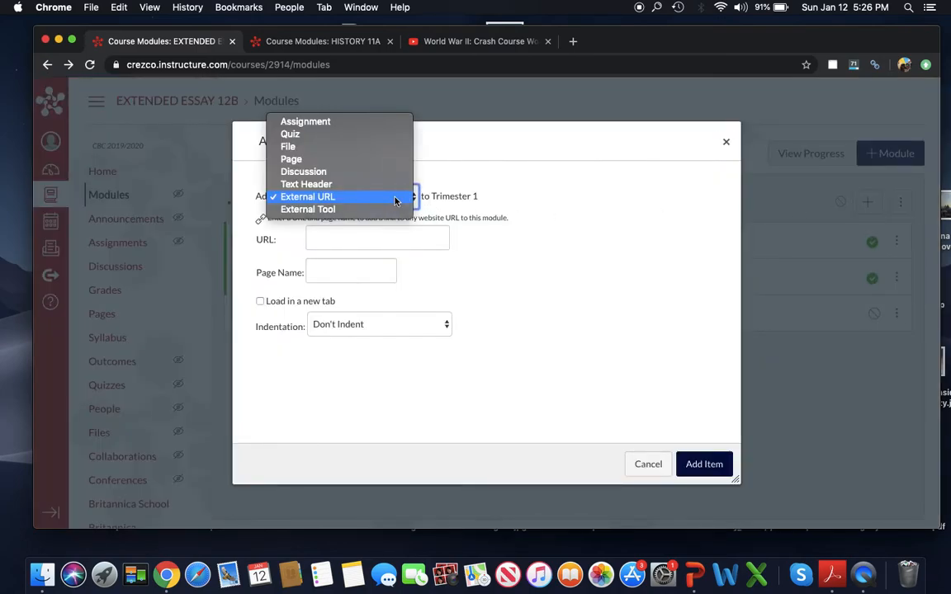
{"action": "left_click", "coordinate": [384, 186]}
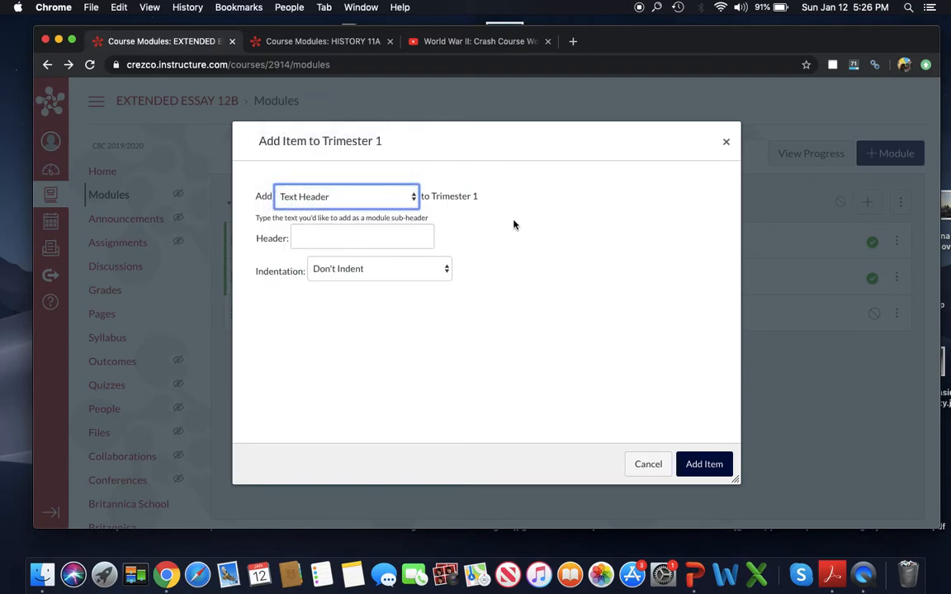
{"action": "left_click", "coordinate": [400, 235]}
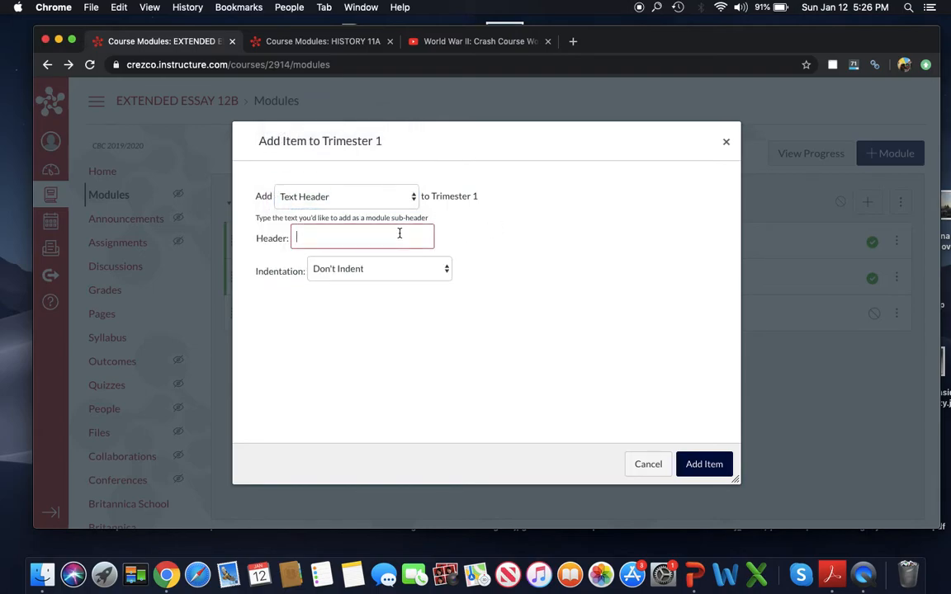
{"action": "type", "text": "Causes of WW2"}
{"action": "left_click", "coordinate": [701, 463]}
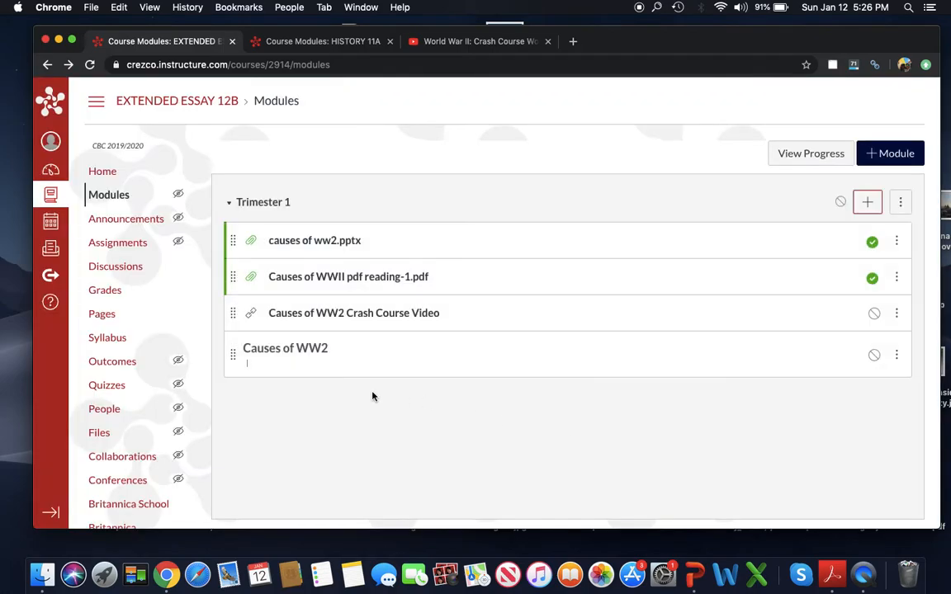
{"action": "left_click_drag", "start_coordinate": [233, 355], "coordinate": [221, 233]}
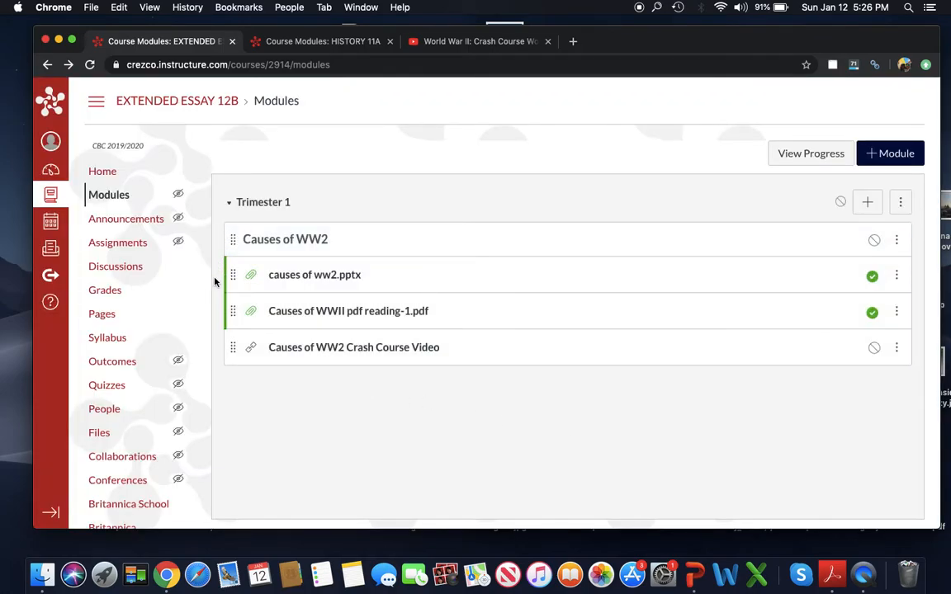
- Indent causes of ww2.pptx and Causes of WWII pdf reading-1.pdf by one level beneath the text header
{"action": "left_click", "coordinate": [897, 276]}
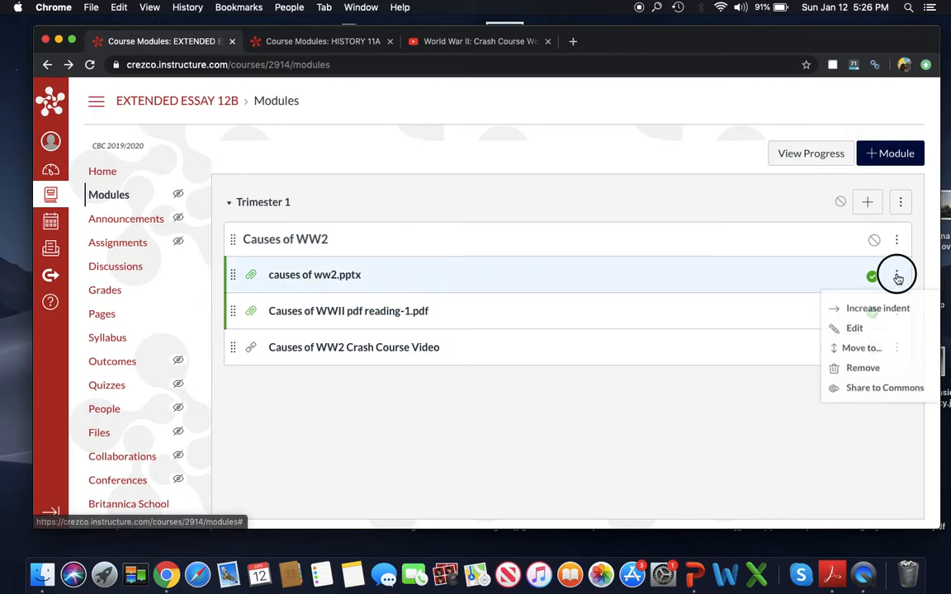
{"action": "left_click", "coordinate": [861, 306]}
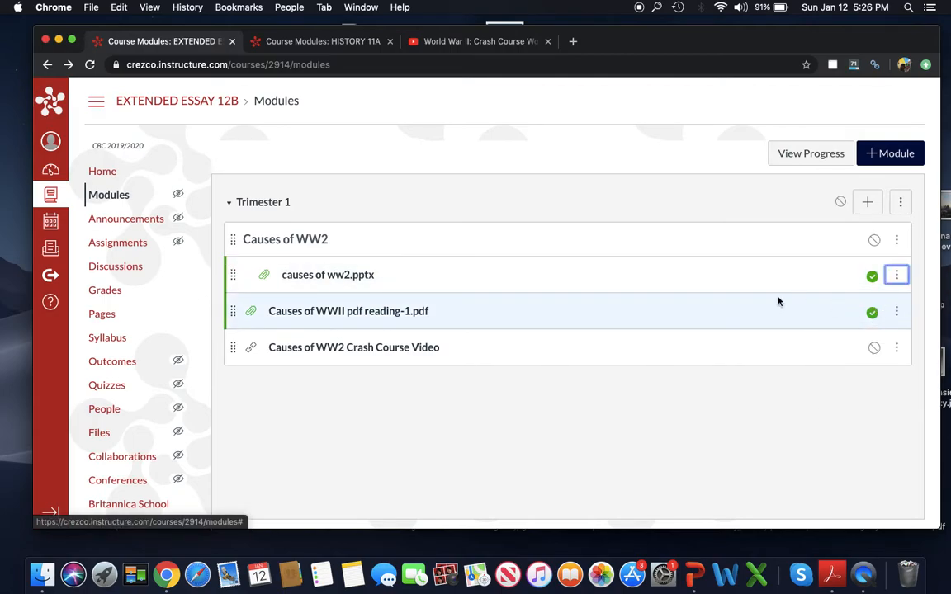
{"action": "left_click", "coordinate": [896, 311]}
{"action": "left_click", "coordinate": [859, 342]}
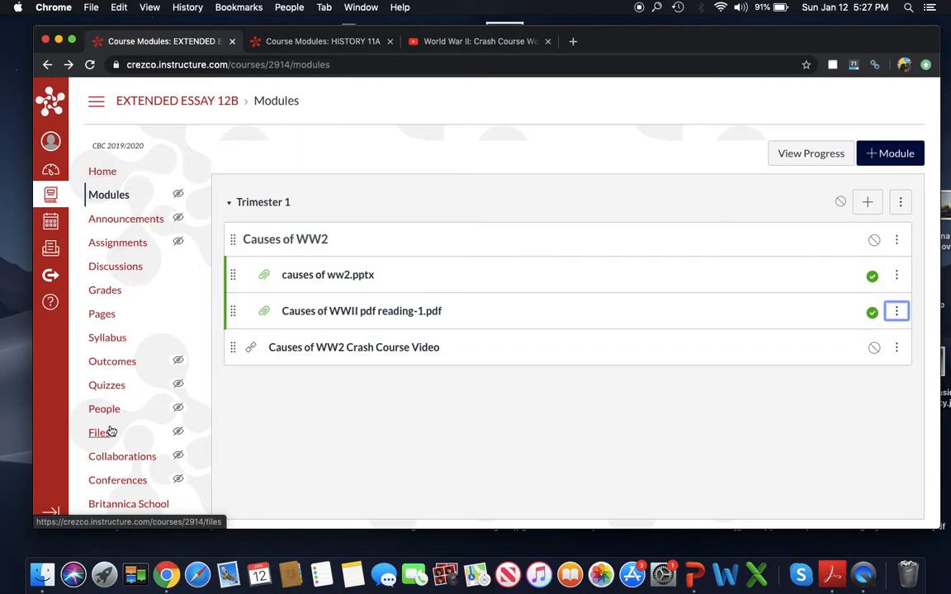
{"action": "scroll", "coordinate": [145, 333], "scroll_direction": "down", "scroll_amount": 1}
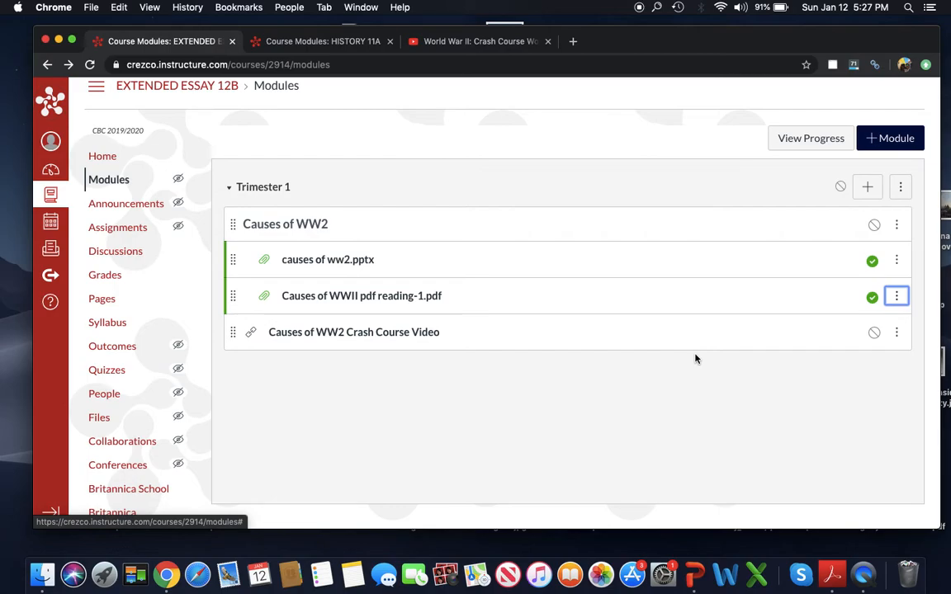
{"action": "left_click", "coordinate": [867, 187]}
{"action": "left_click", "coordinate": [338, 196]}
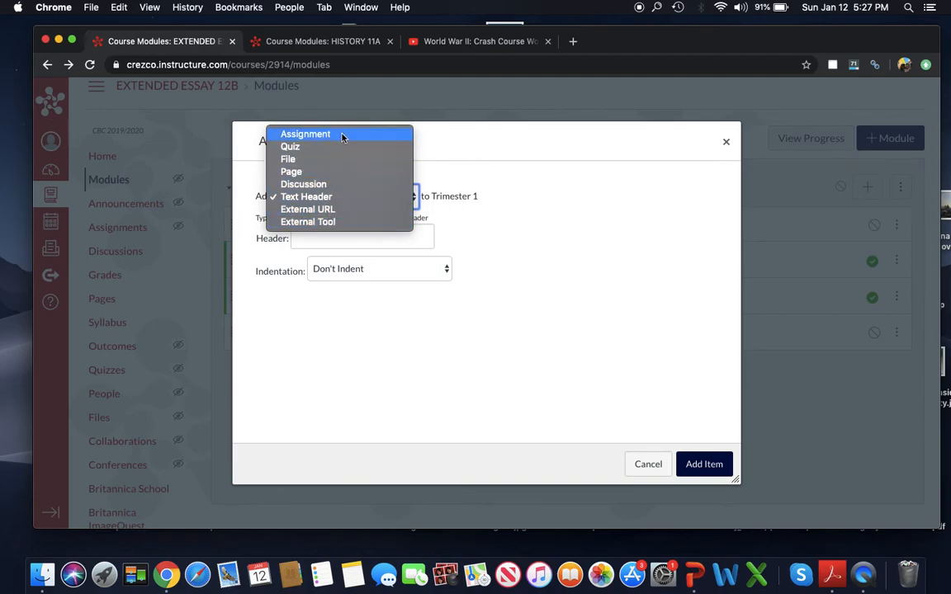
{"action": "left_click", "coordinate": [618, 314]}
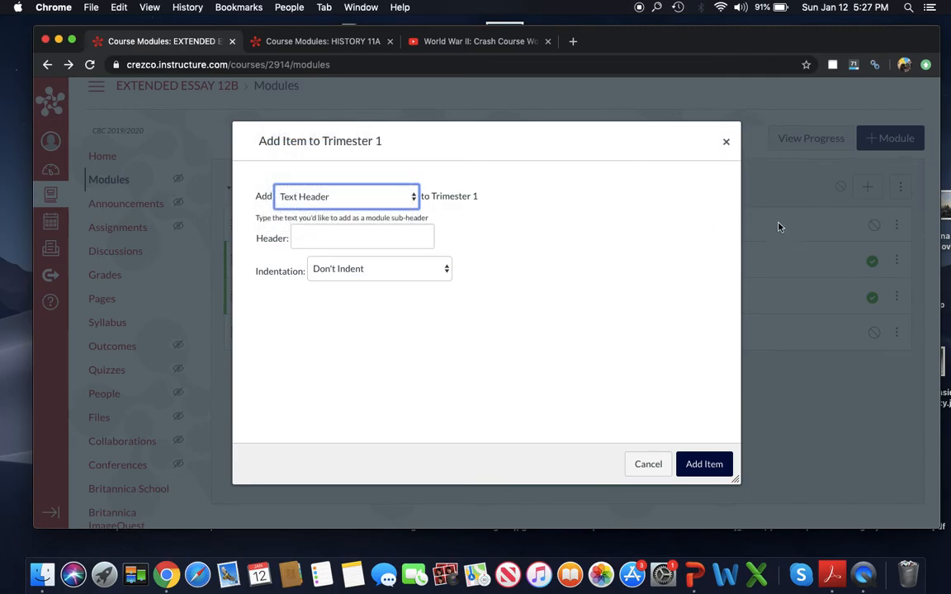
{"action": "left_click", "coordinate": [727, 144]}
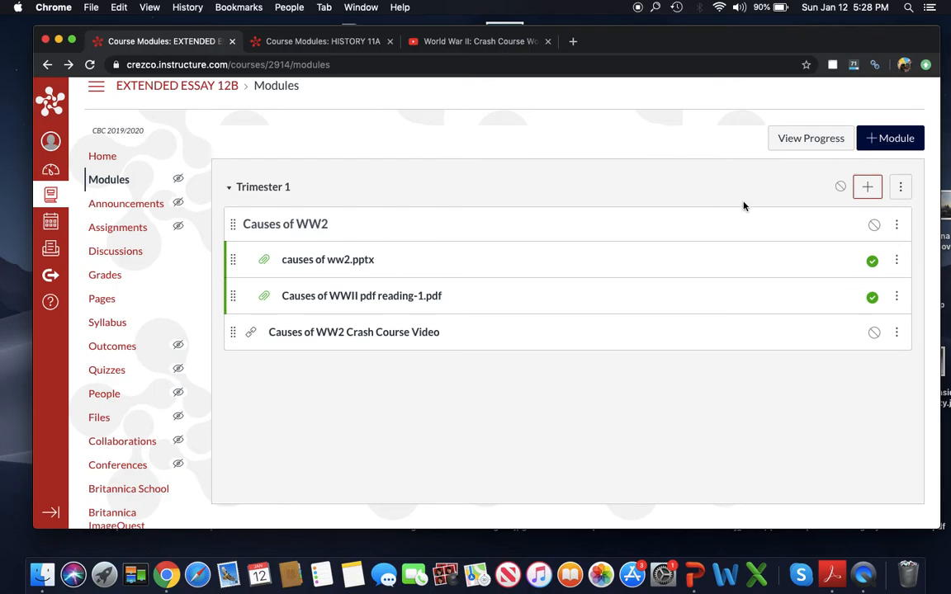
- Publish the Trimester 1 module with all its items, and unpublish and republish the Causes of WW2 Crash Course Video link
{"action": "left_click", "coordinate": [839, 187]}
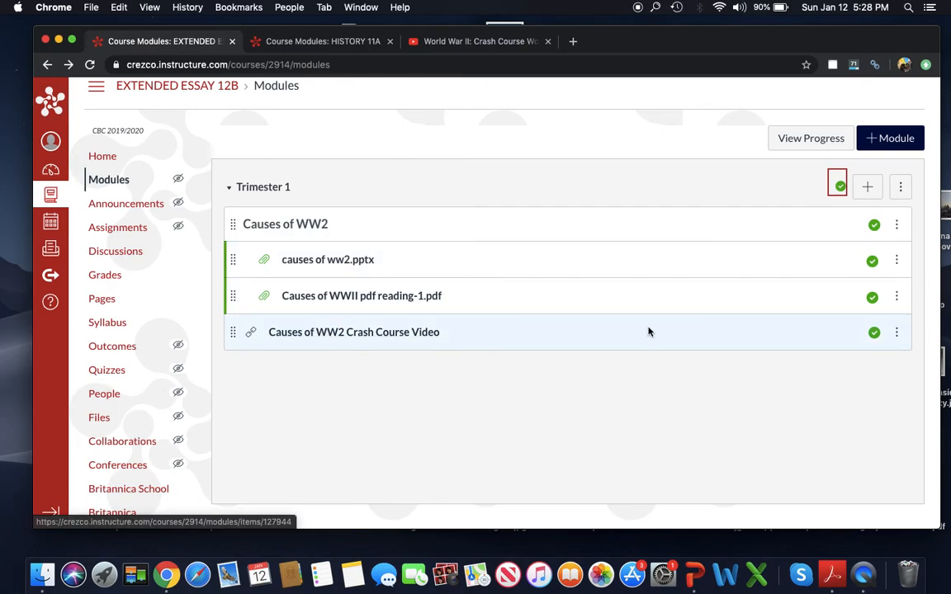
{"action": "left_click", "coordinate": [874, 334]}
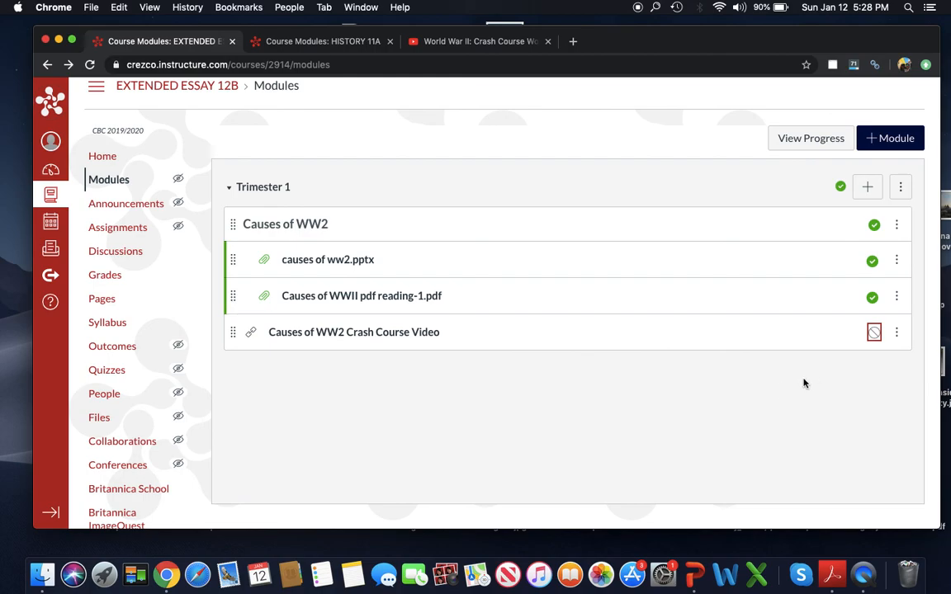
{"action": "left_click", "coordinate": [873, 334]}
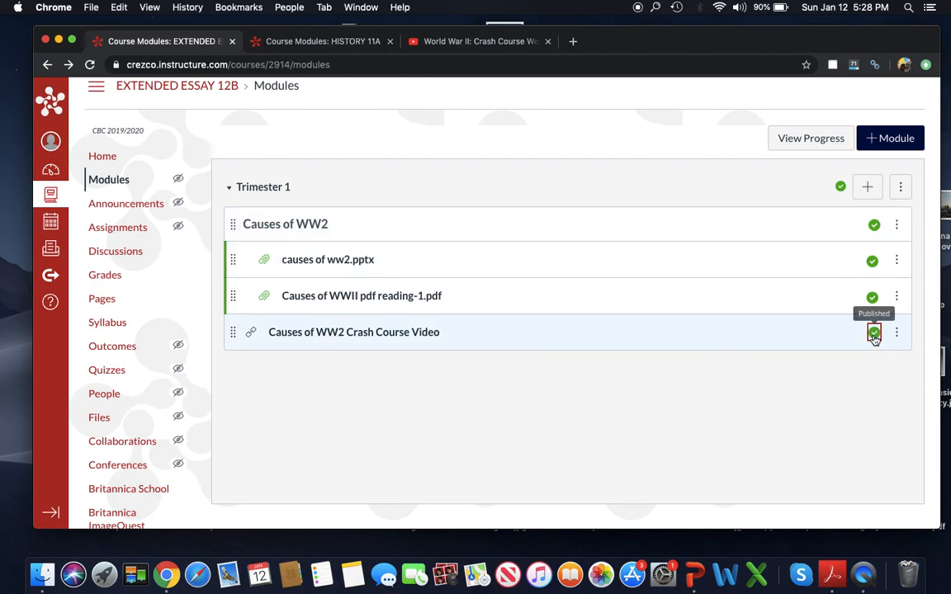